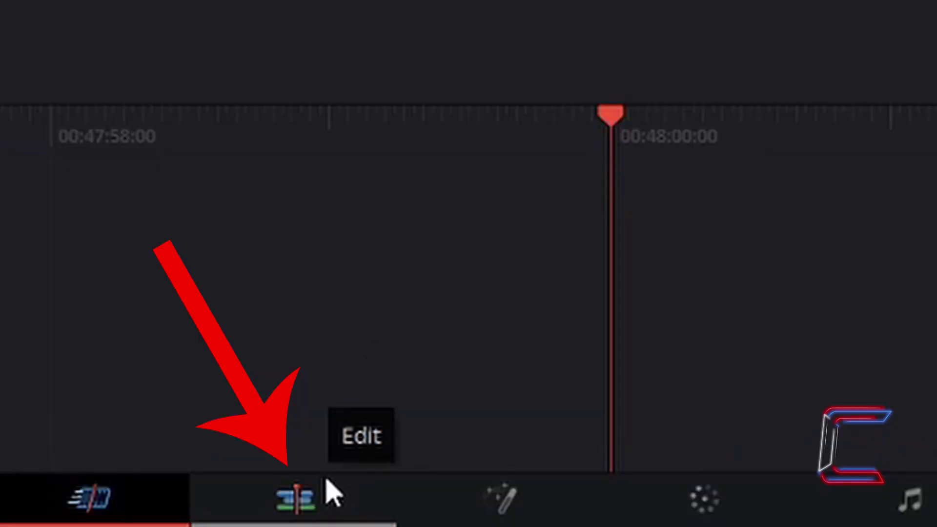
# Switch to the Edit page of the Red SKy Practise project.
pyautogui.click(334, 493)
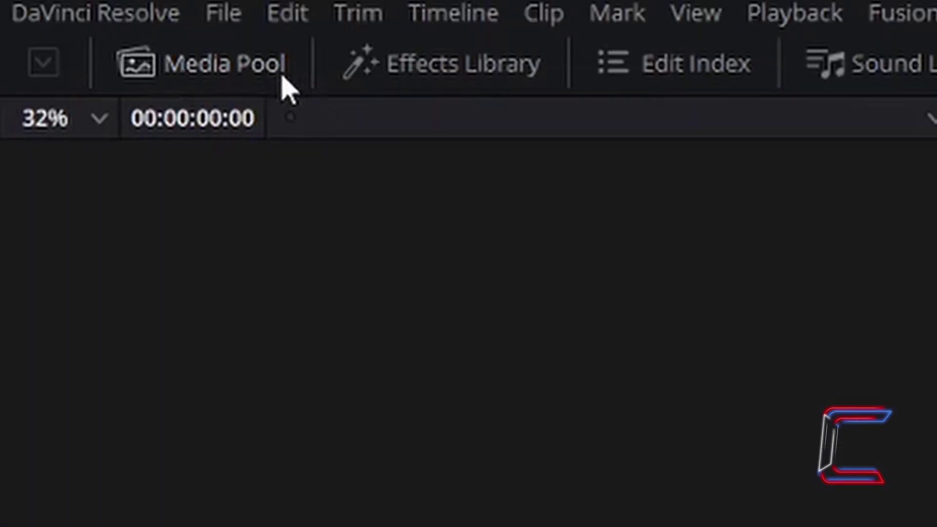
# Place the gundigai-ablaze photo from the Media Pool at the start of track V1.
pyautogui.click(283, 79)
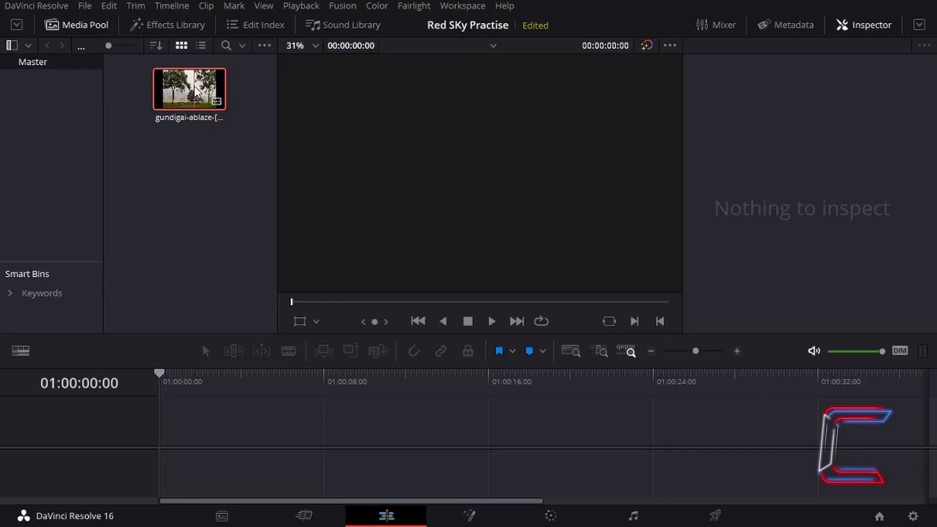
pyautogui.moveTo(194, 91); pyautogui.dragTo(166, 429)
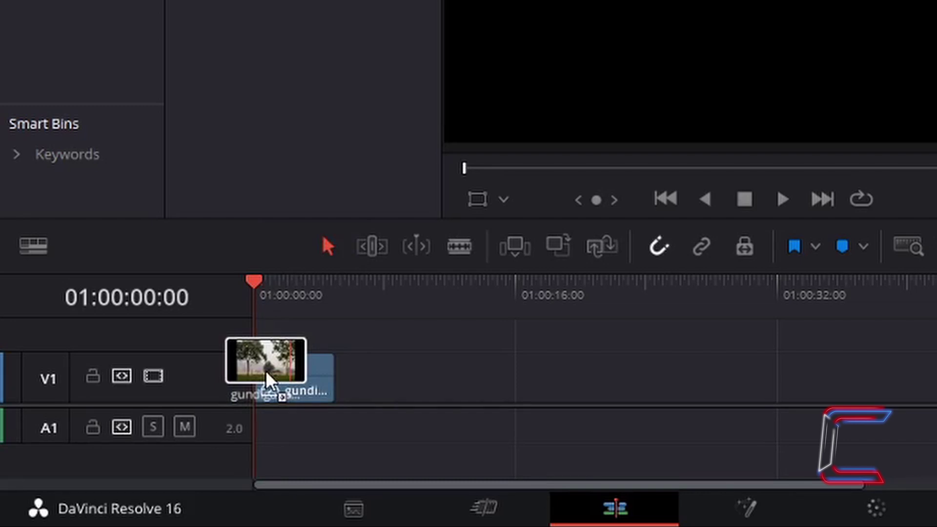
pyautogui.moveTo(266, 371); pyautogui.dragTo(265, 371)
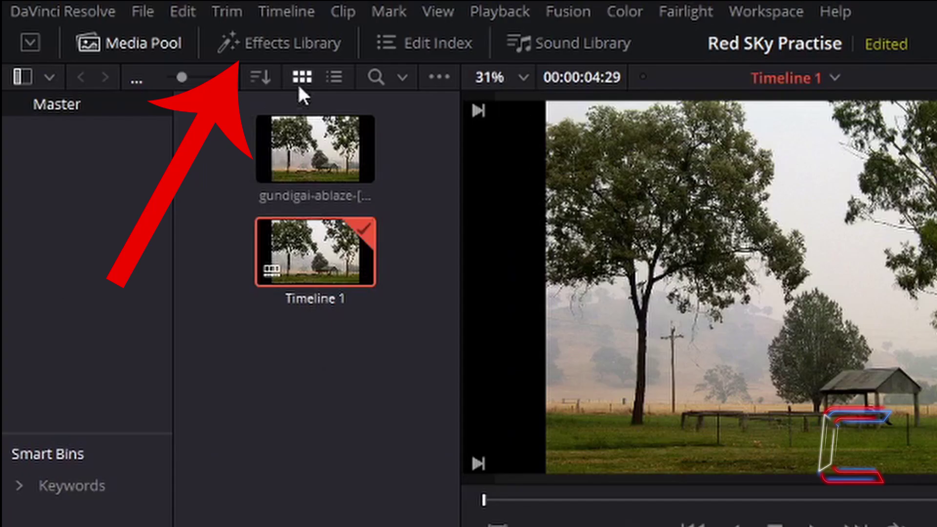
# Drag the Solid Color generator from the Effects Library onto track V2 above the photo.
pyautogui.click(321, 47)
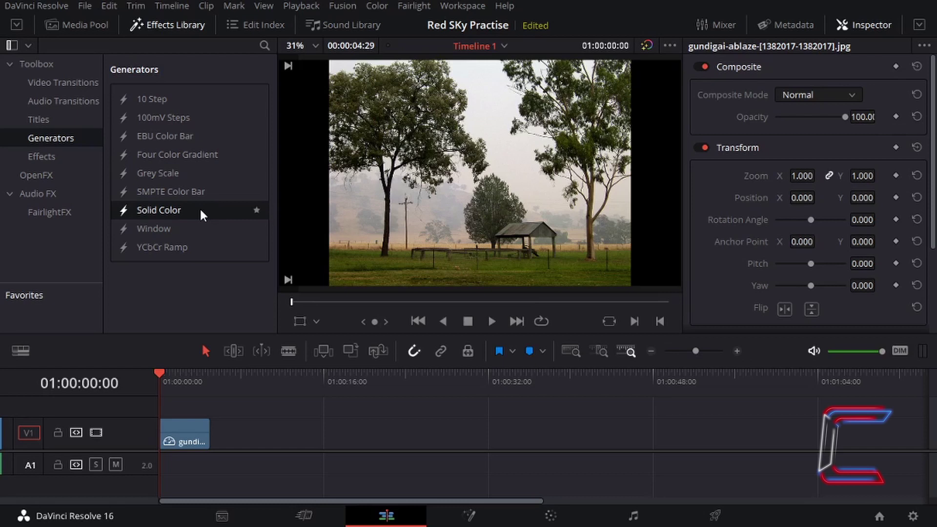
pyautogui.moveTo(200, 207); pyautogui.dragTo(164, 405)
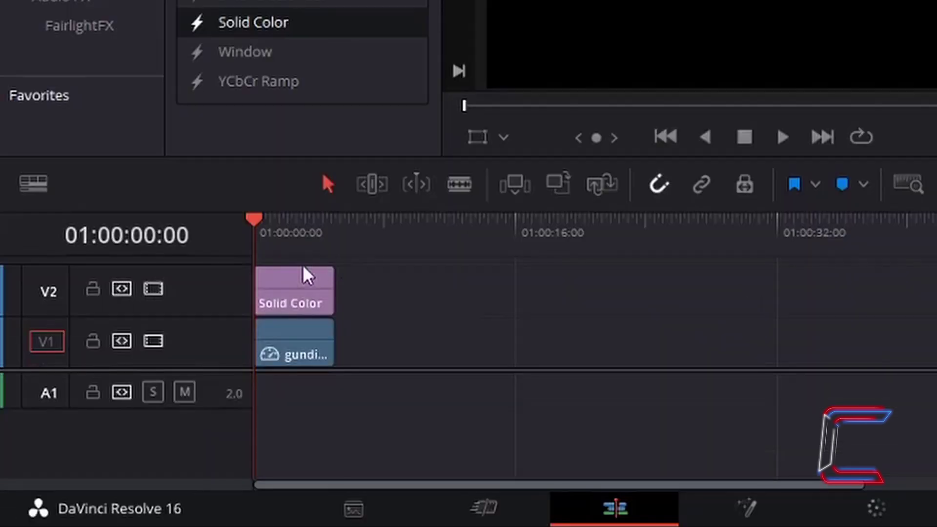
# Select the V2 Solid Color clip and open its Color picker in the Inspector.
pyautogui.click(196, 405)
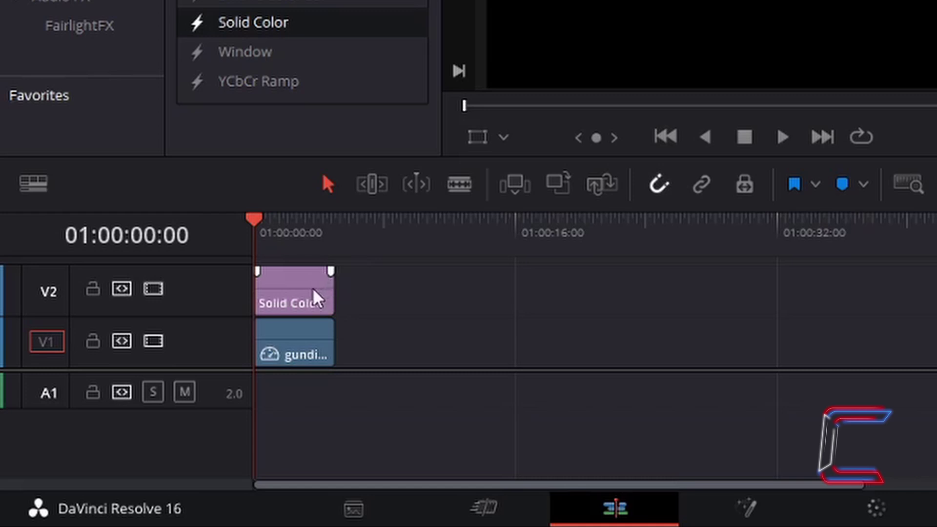
pyautogui.click(315, 295)
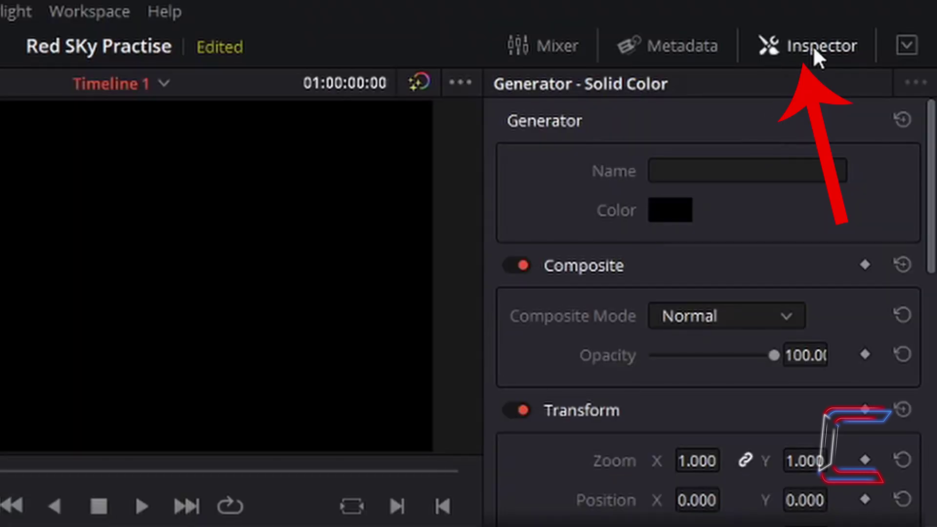
pyautogui.moveTo(667, 214)
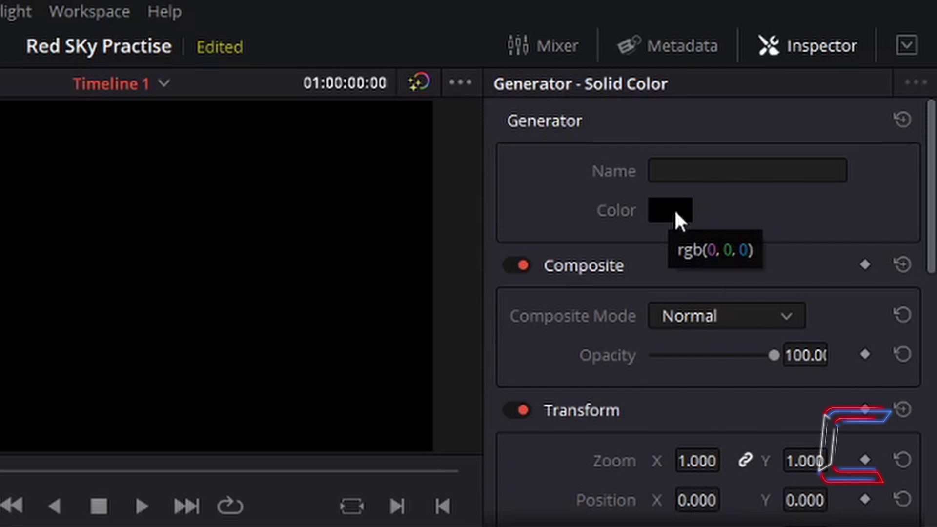
pyautogui.click(675, 215)
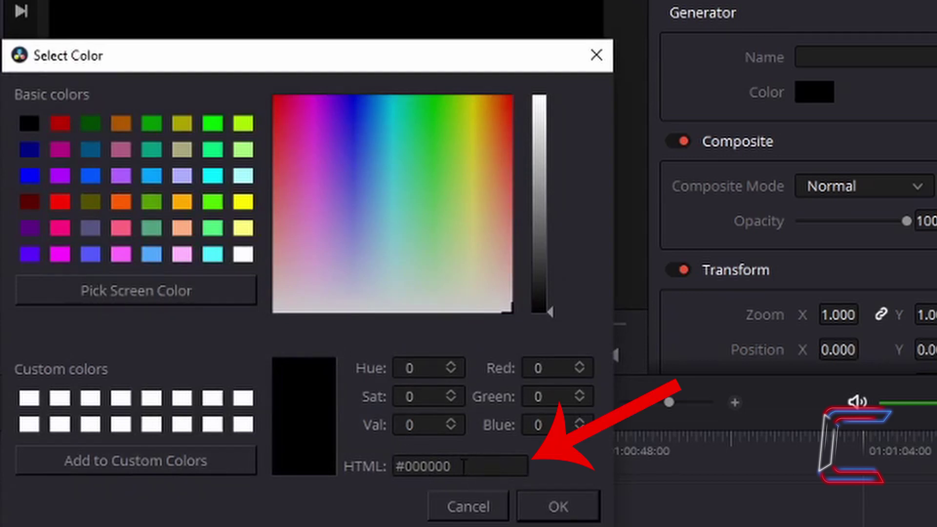
# Change the solid's colour from #000000 to red #fe231a.
pyautogui.moveTo(463, 466); pyautogui.dragTo(403, 466)
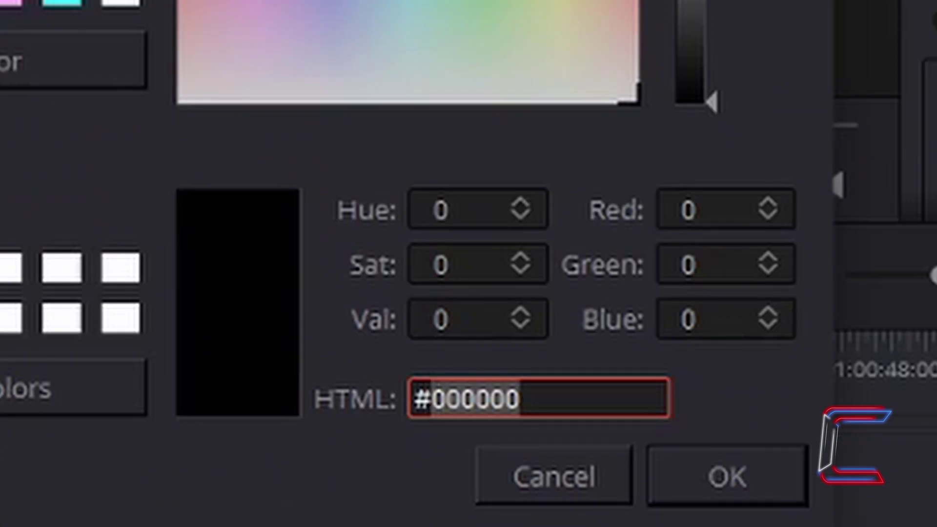
pyautogui.write('f')
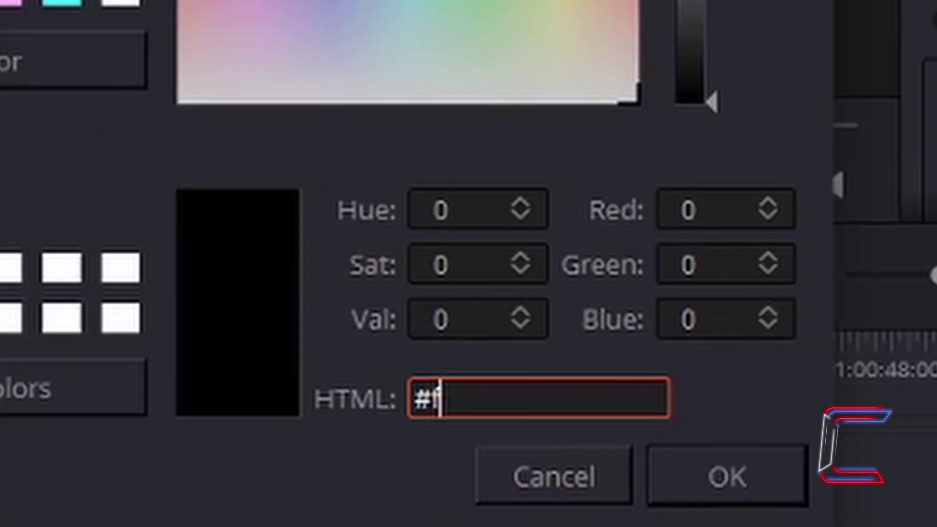
pyautogui.write('e2')
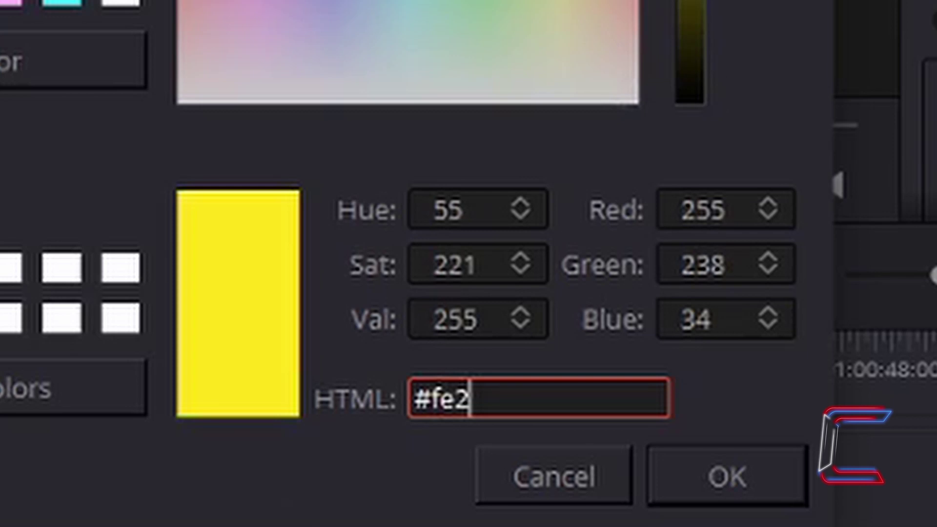
pyautogui.write('31a')
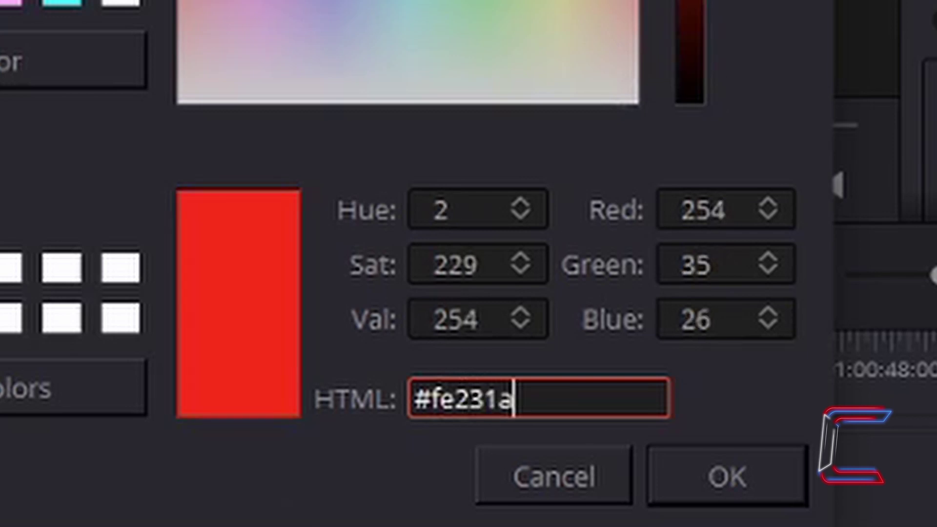
pyautogui.click(784, 492)
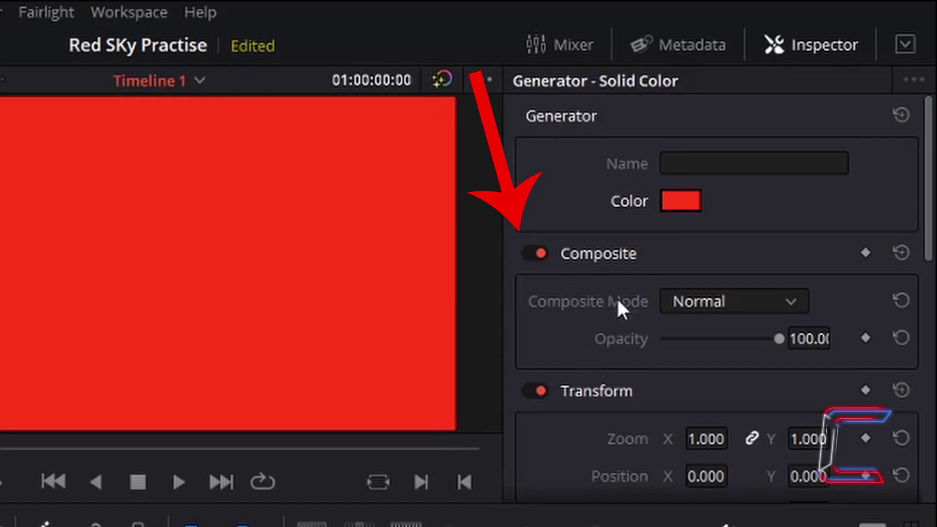
# Set the red solid's Composite Mode from Normal to Color.
pyautogui.click(792, 302)
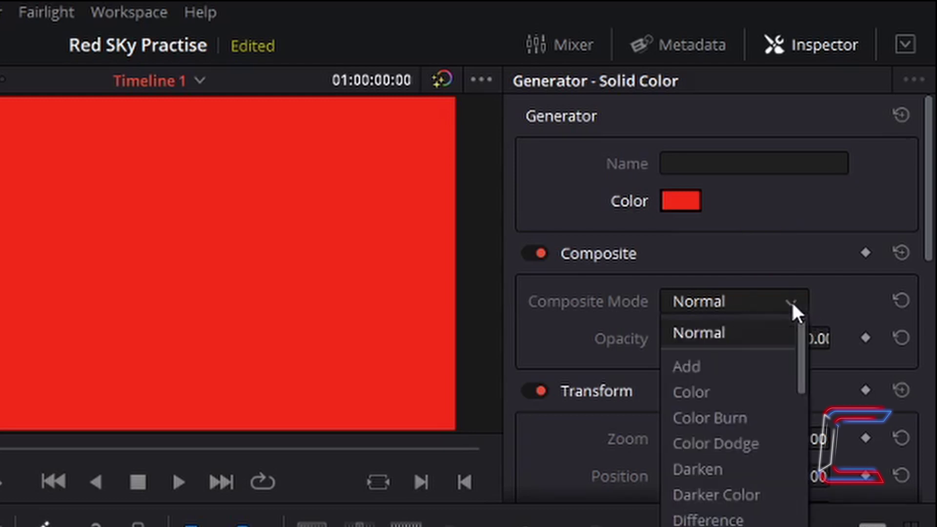
pyautogui.click(752, 393)
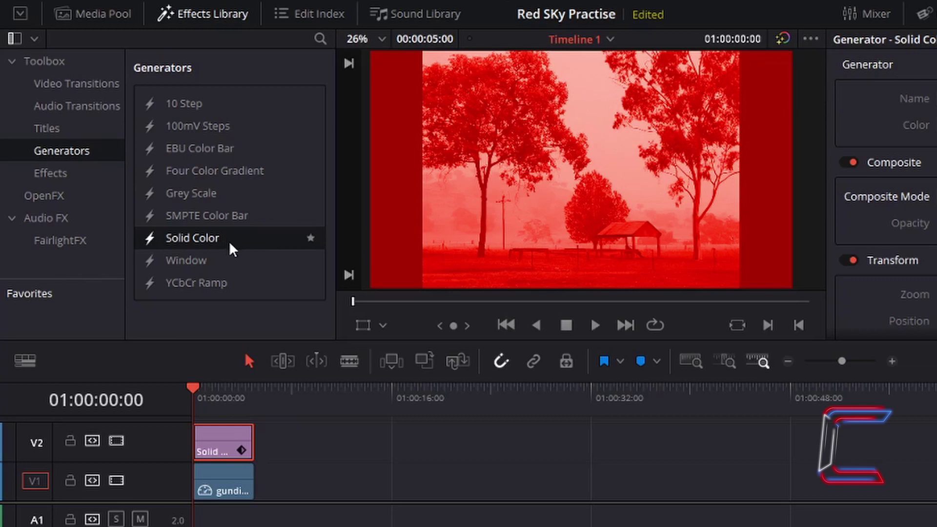
# Drop another Solid Color generator onto a new V3 track above the red solid.
pyautogui.moveTo(229, 241); pyautogui.dragTo(203, 425)
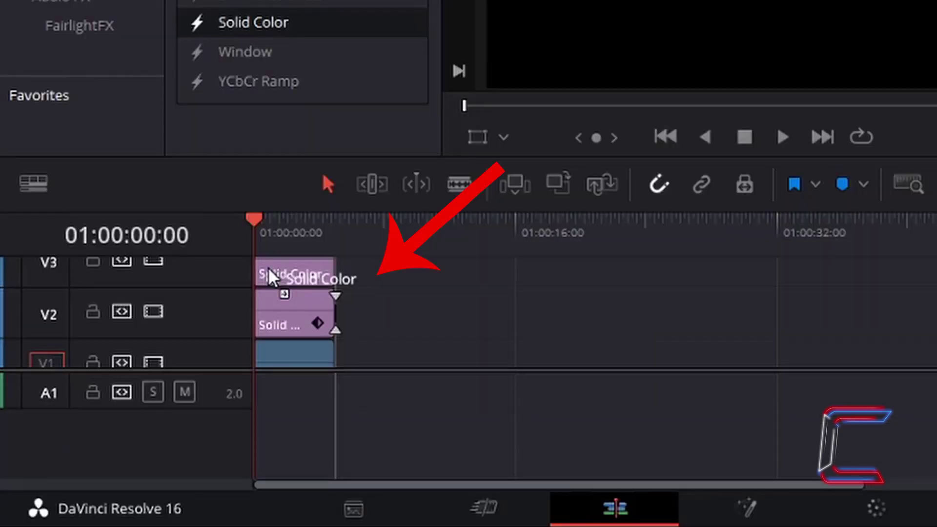
pyautogui.moveTo(269, 270); pyautogui.dragTo(263, 270)
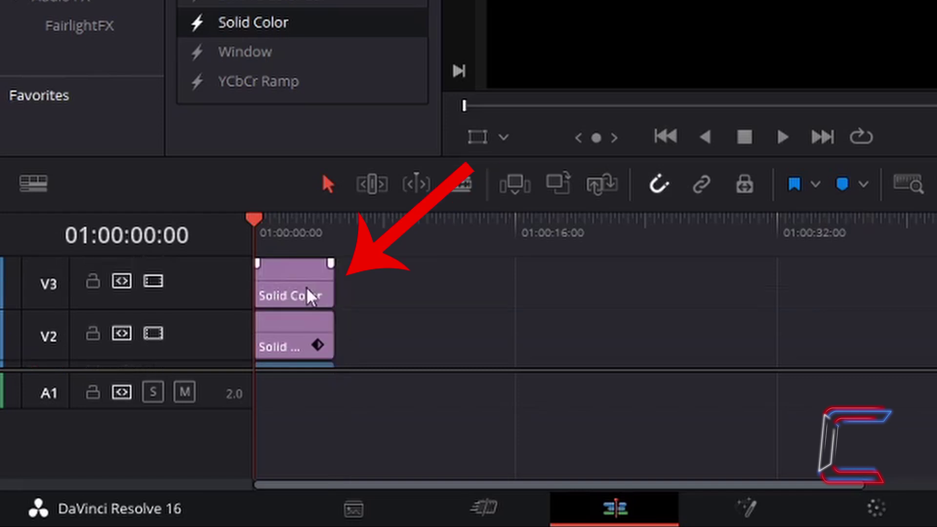
# Set the V3 Solid Color generator's colour to orange #fe5830.
pyautogui.click(310, 263)
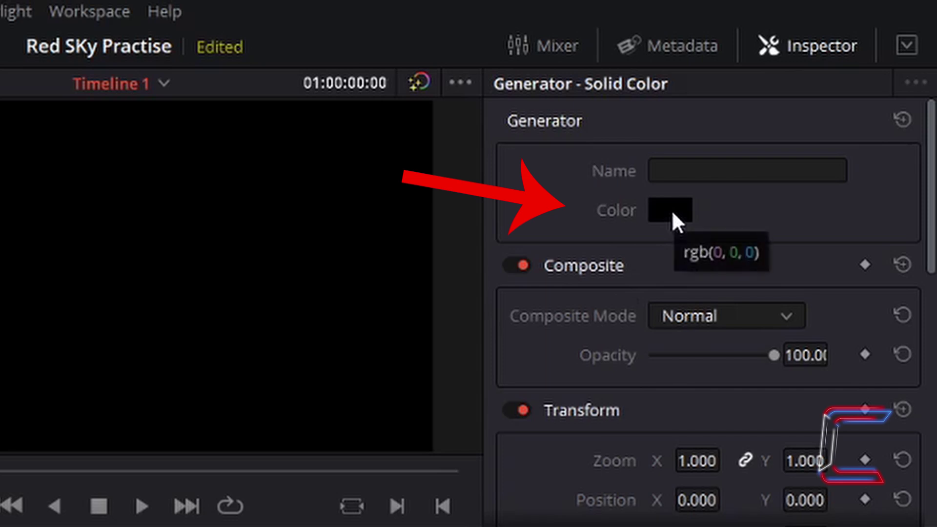
pyautogui.click(673, 213)
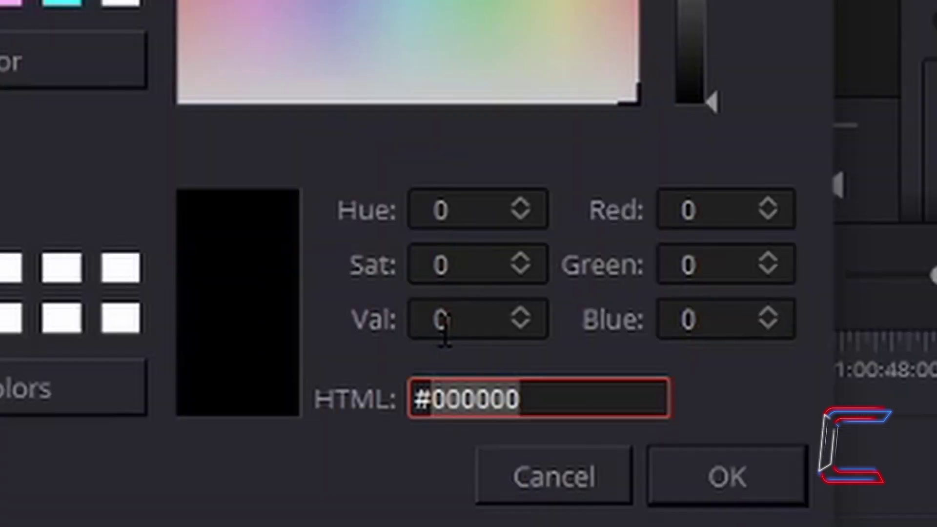
pyautogui.write('fe')
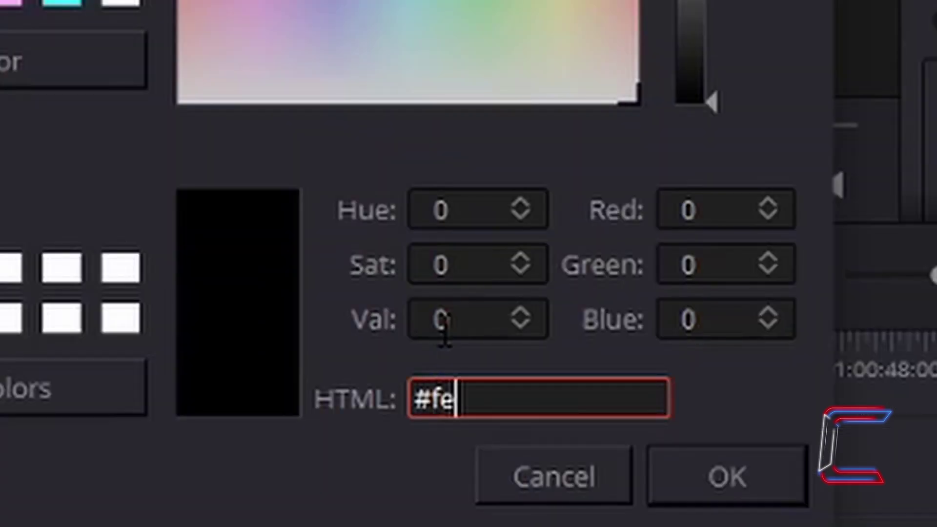
pyautogui.write('58')
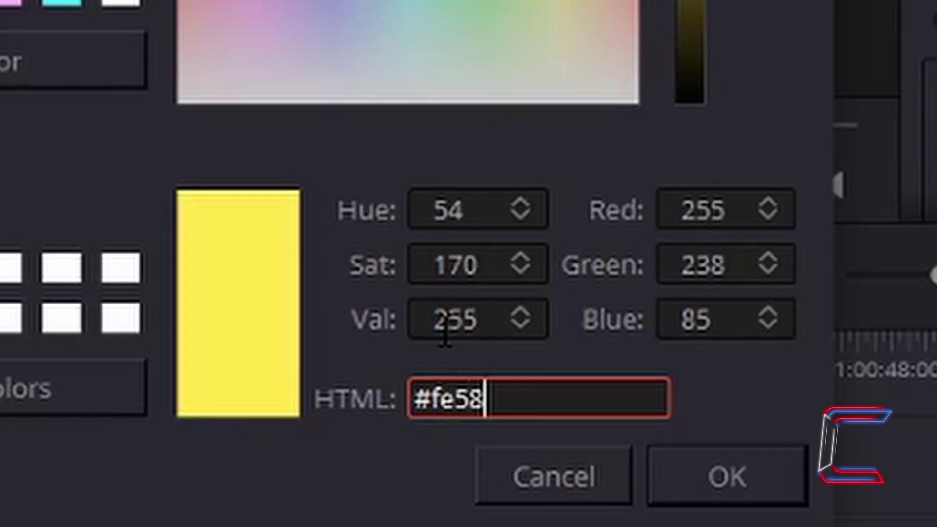
pyautogui.write('30')
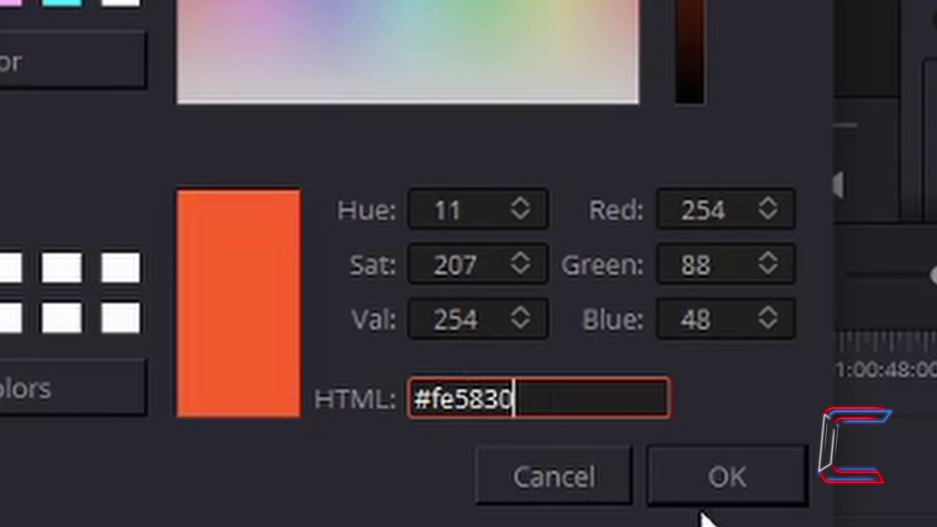
pyautogui.click(737, 493)
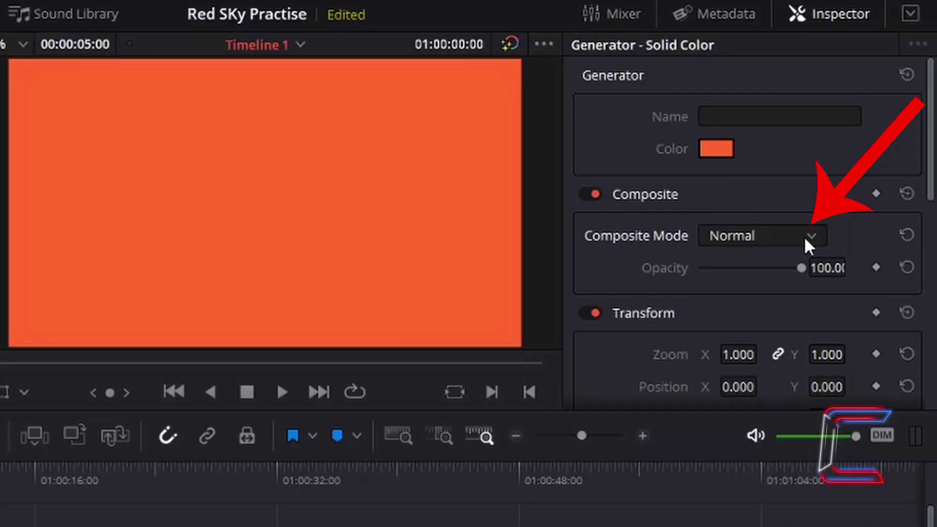
# Set the orange solid's Composite Mode to Darken.
pyautogui.click(811, 237)
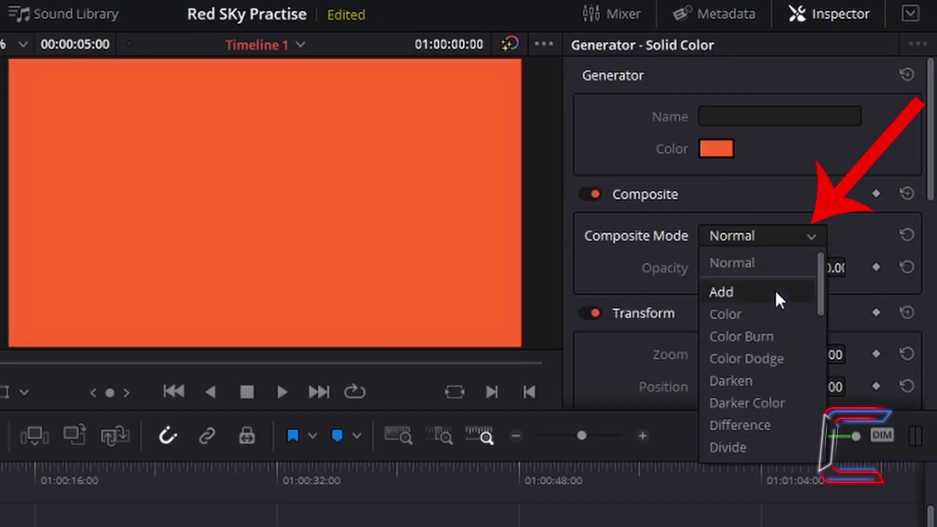
pyautogui.click(795, 384)
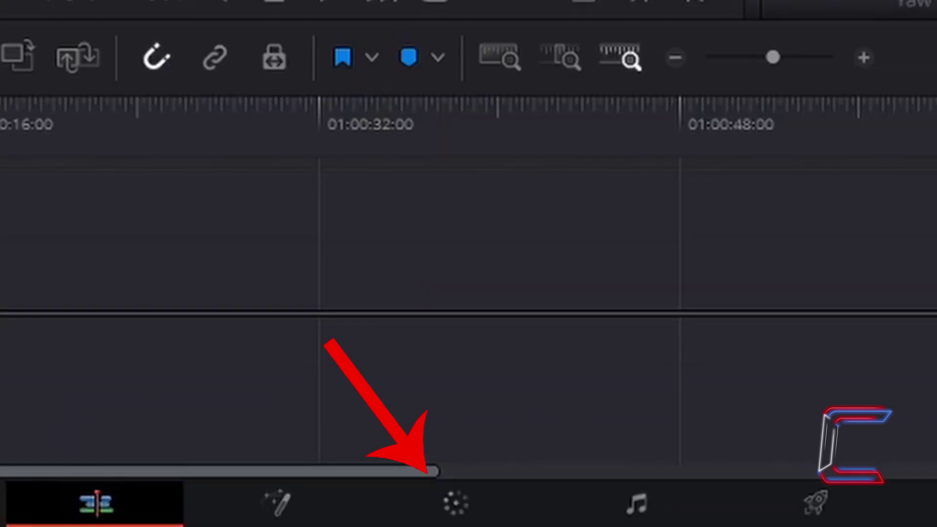
# Switch to the Color page with the landscape photo ready for grading.
pyautogui.click(497, 513)
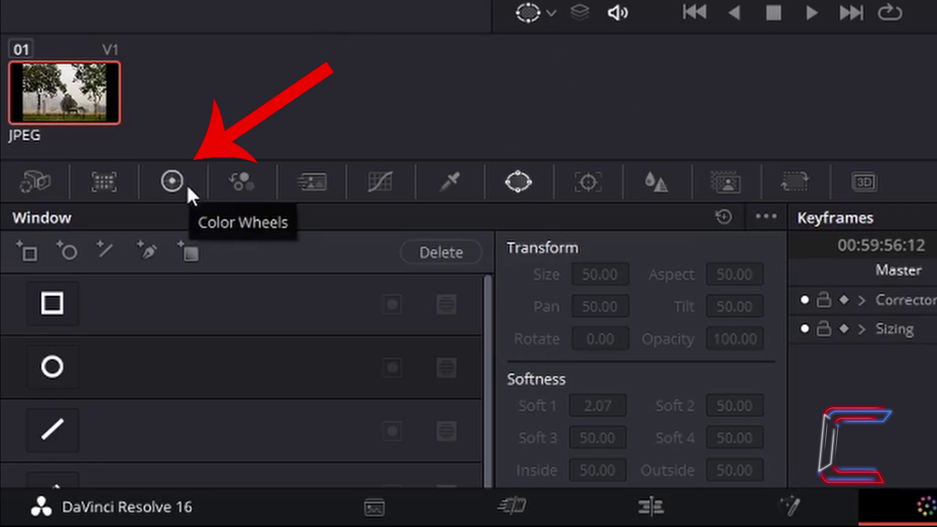
# In the Color Wheels palette, lower the Lift master wheel to -0.33 on all channels.
pyautogui.click(174, 182)
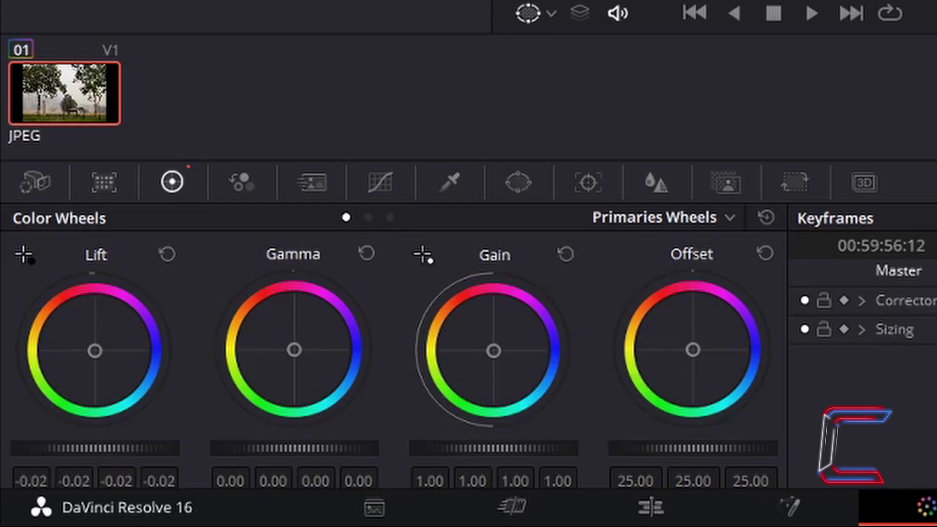
pyautogui.moveTo(95, 448); pyautogui.dragTo(44, 447)
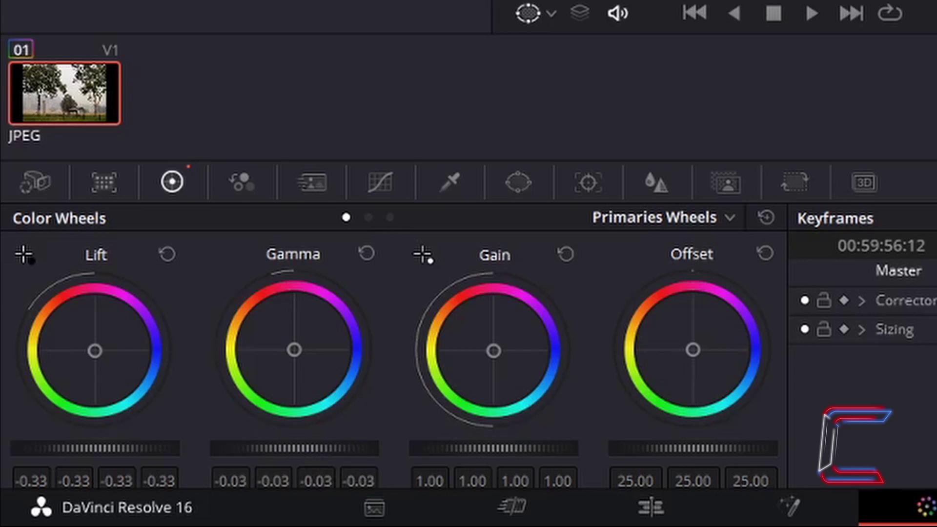
# Lower the Gamma master wheel to -0.08 on all channels, leaving Lift at -0.33.
pyautogui.moveTo(293, 448); pyautogui.dragTo(371, 448)
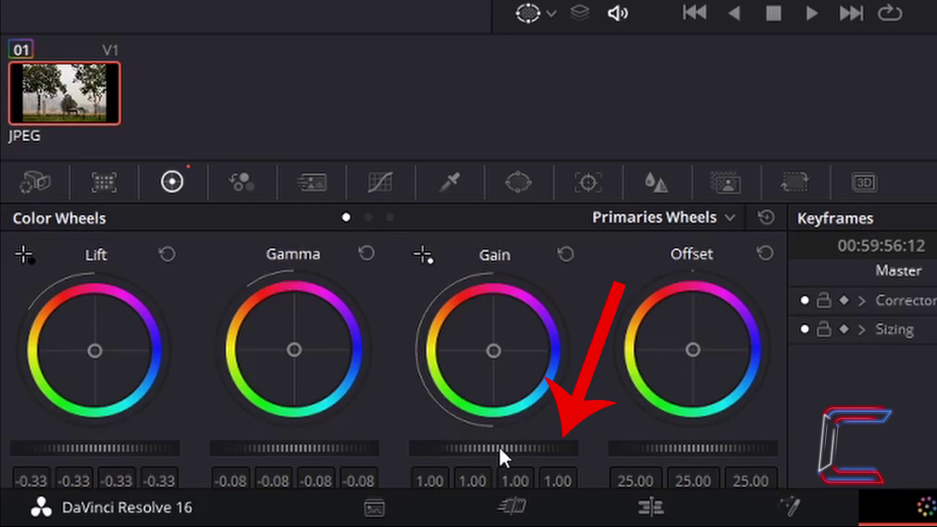
# Reduce the Gain master wheel from 1.00 to 0.89 on all channels.
pyautogui.moveTo(499, 449); pyautogui.dragTo(578, 453)
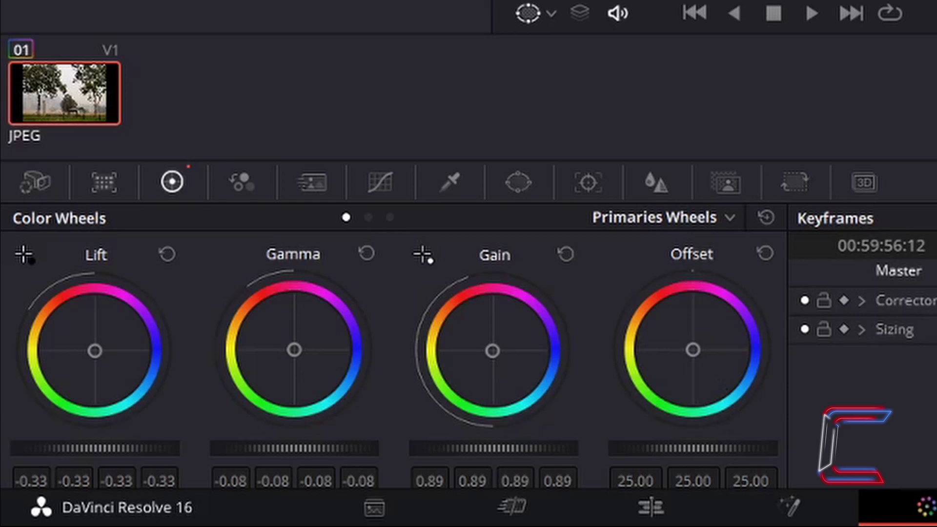
# Raise the Offset master wheel from 25.00 to 42.35 on all channels.
pyautogui.moveTo(693, 448)
pyautogui.mouseDown()
pyautogui.moveTo(722, 448)
pyautogui.moveTo(703, 452)
pyautogui.mouseUp()
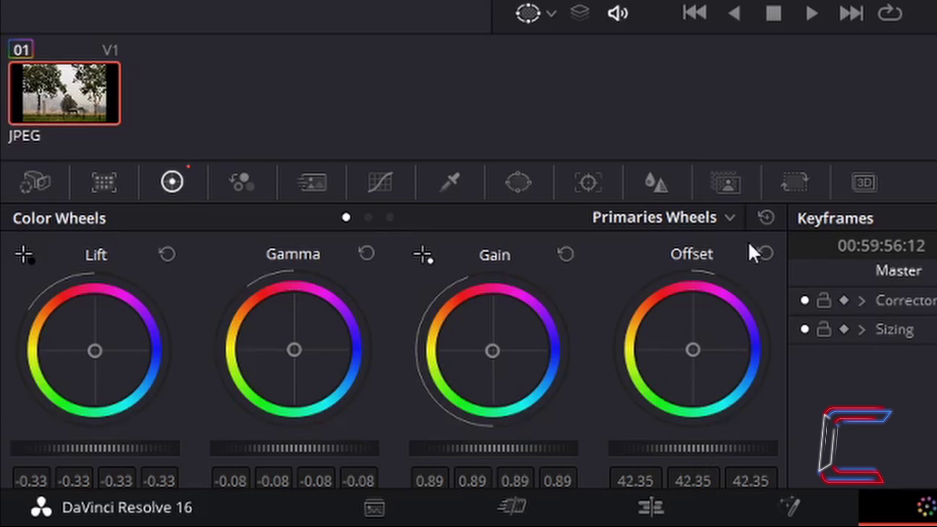